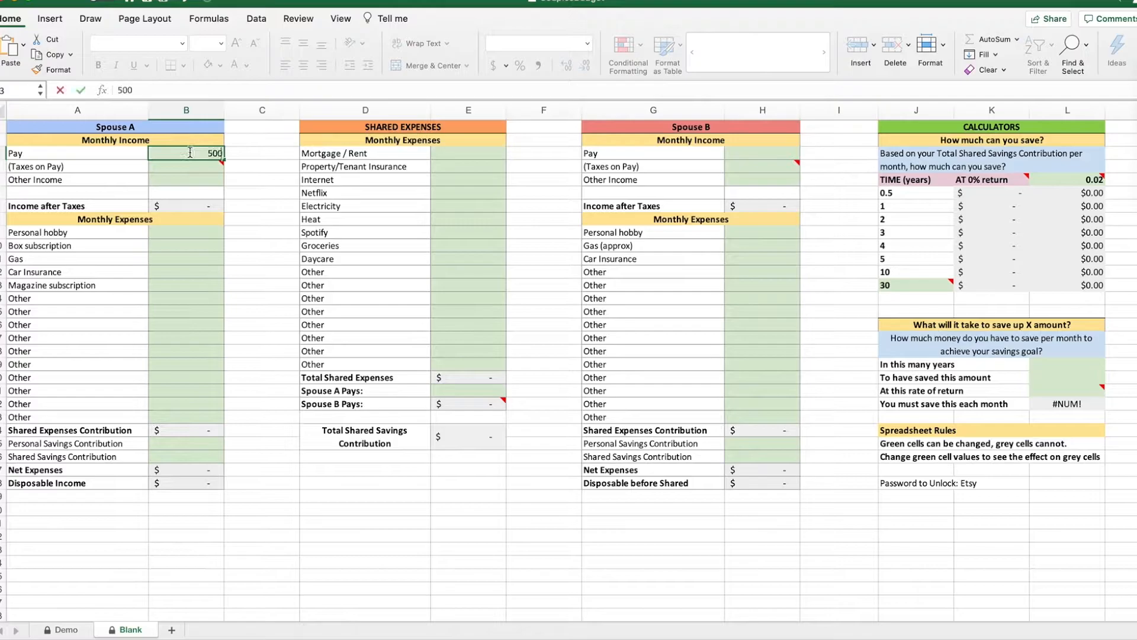
# Fill in Spouse A's monthly income with 5000 pay, 900 taxes on pay and 200 other income
pyautogui.press('Return')
pyautogui.write('9000')
pyautogui.press('BackSpace')
pyautogui.press('Return')
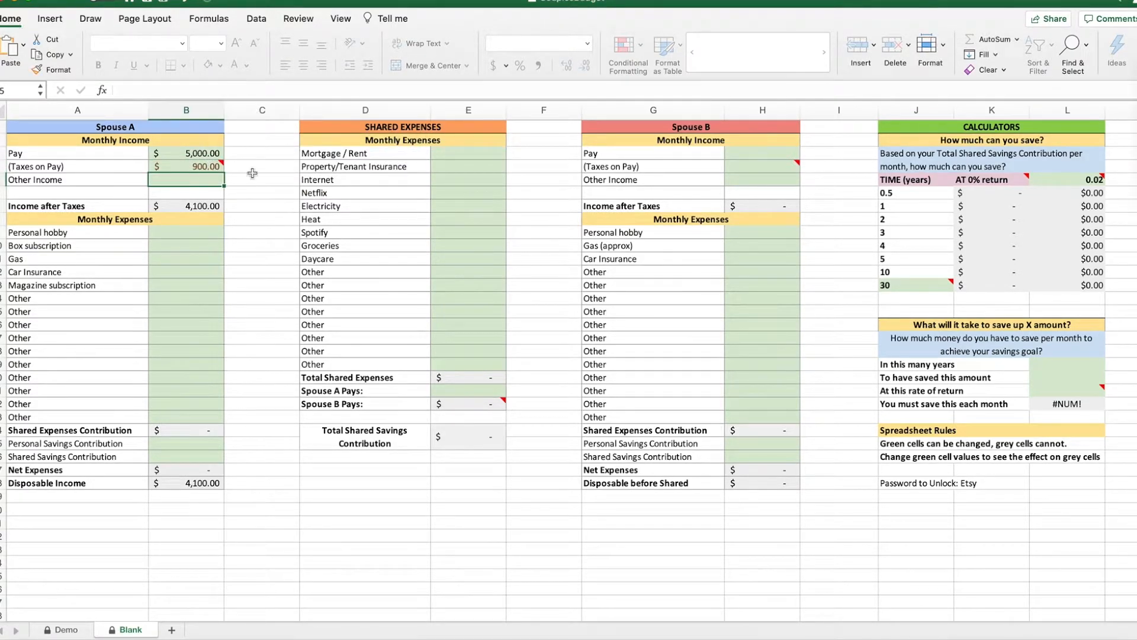
pyautogui.write('200')
pyautogui.press('Return')
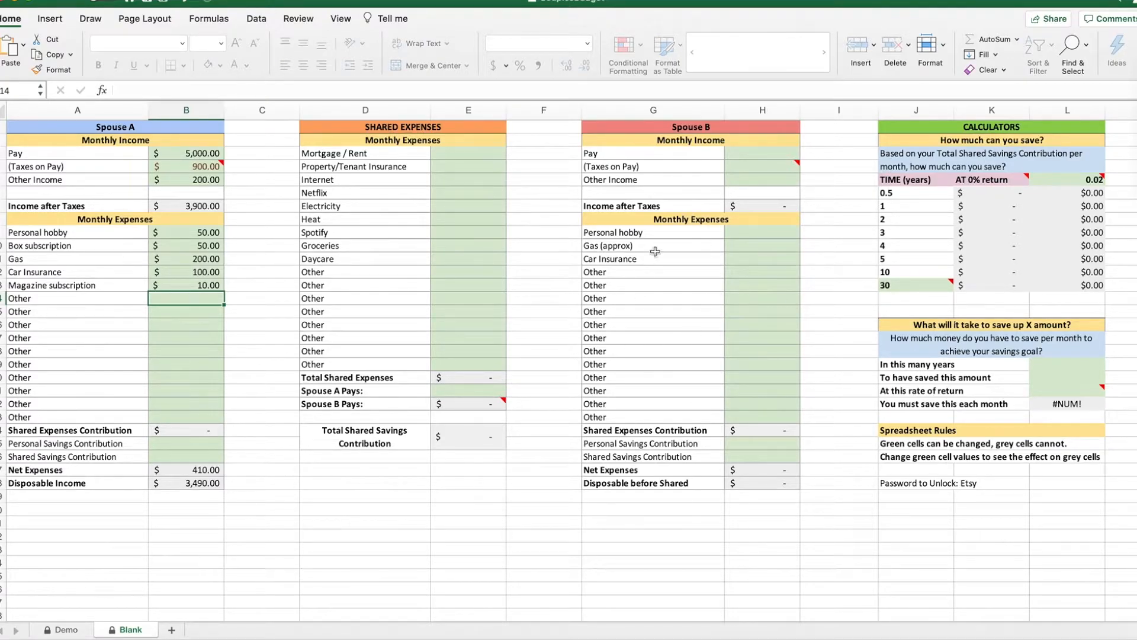
# Enter 3000 as Spouse B's monthly pay
pyautogui.click(760, 160)
pyautogui.write('3000')
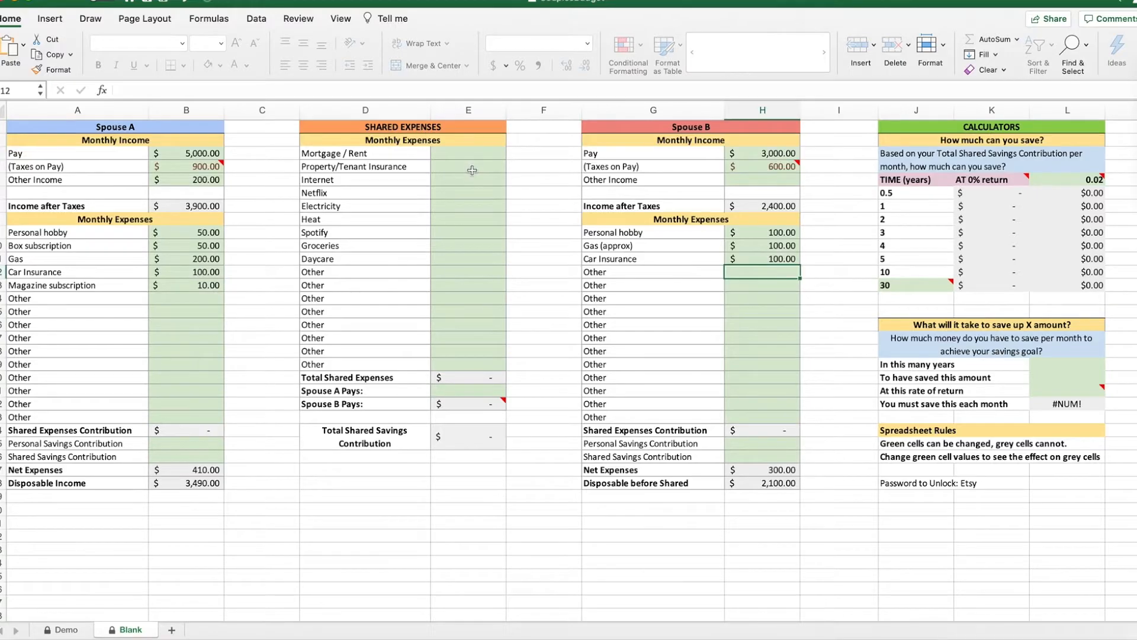
# Fill in the shared monthly expenses, including 1200 for mortgage/rent, 900 for groceries and 700 for daycare
pyautogui.click(479, 154)
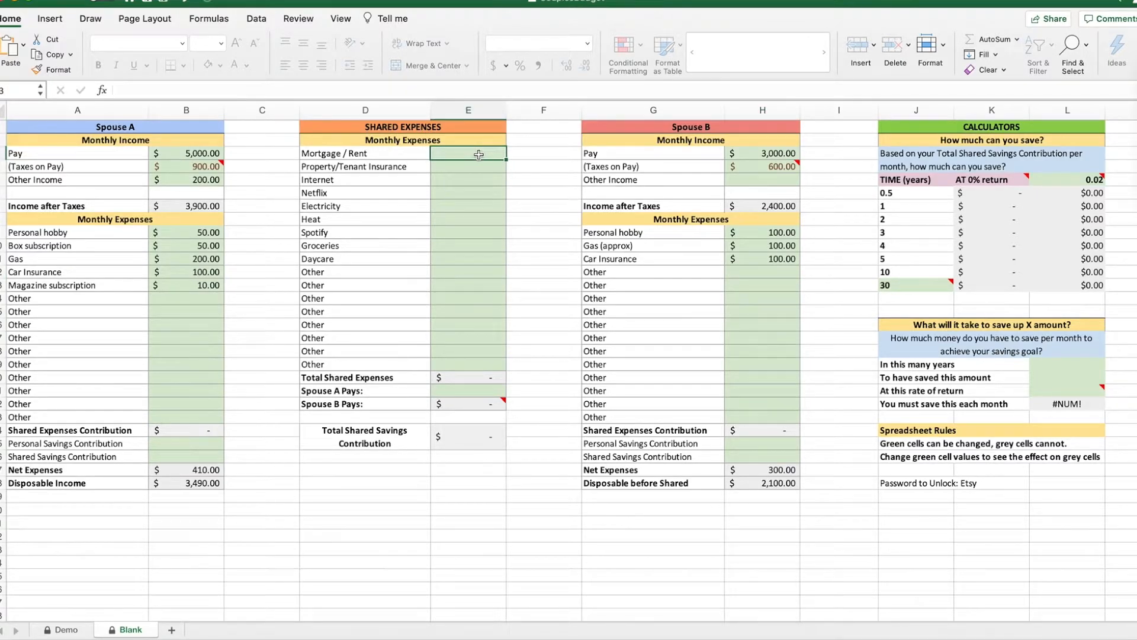
pyautogui.write('1200')
pyautogui.press('Return')
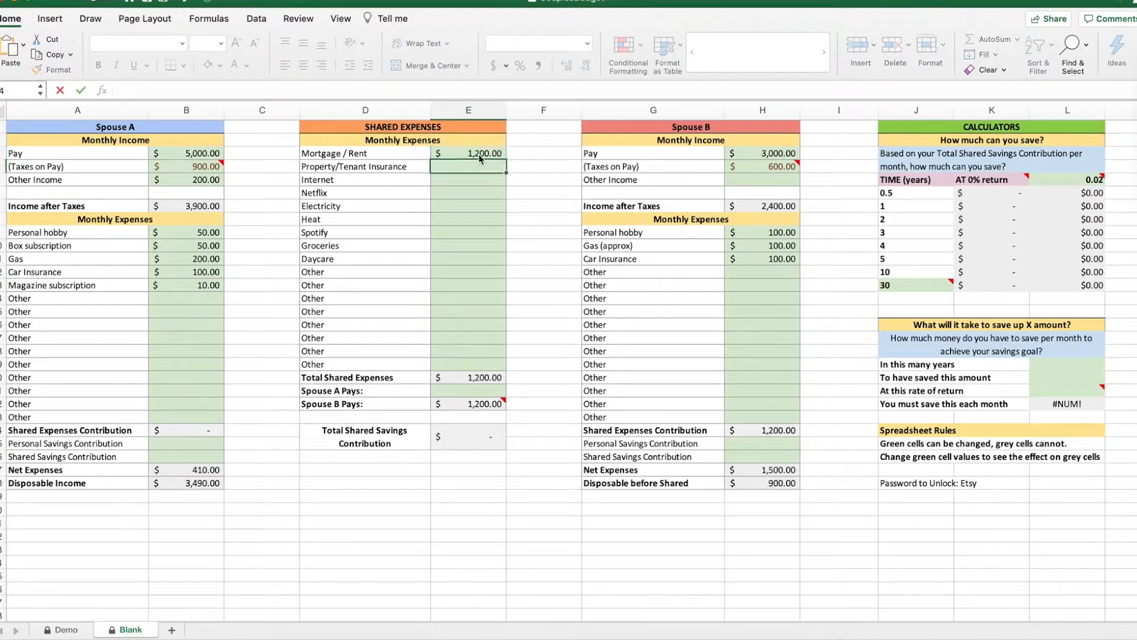
pyautogui.write('90')
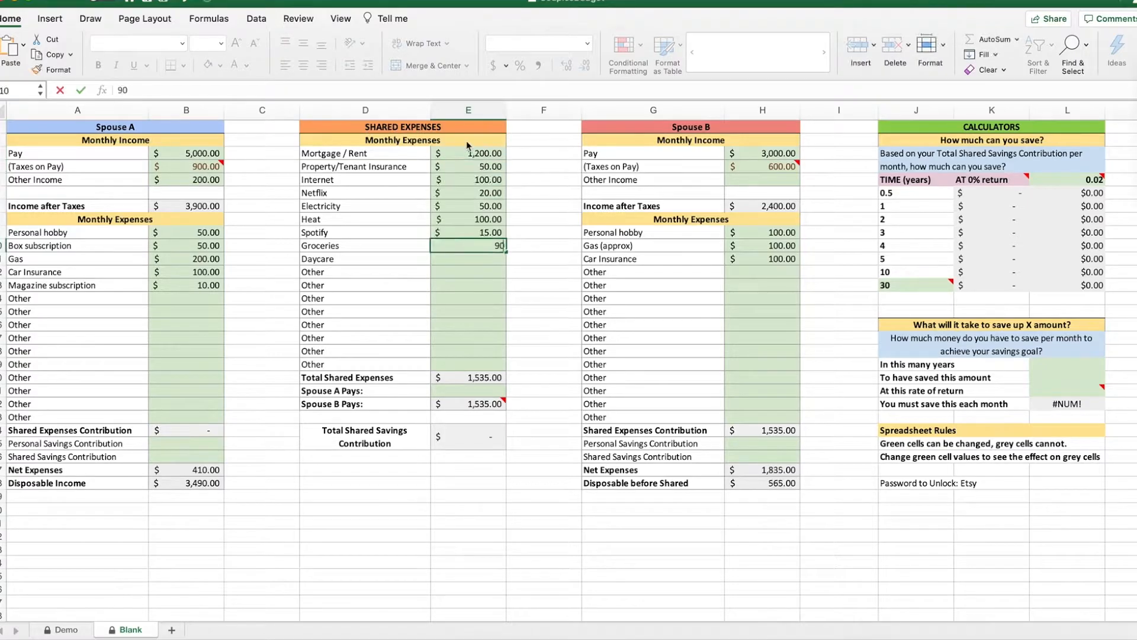
pyautogui.write('0')
pyautogui.press('Return')
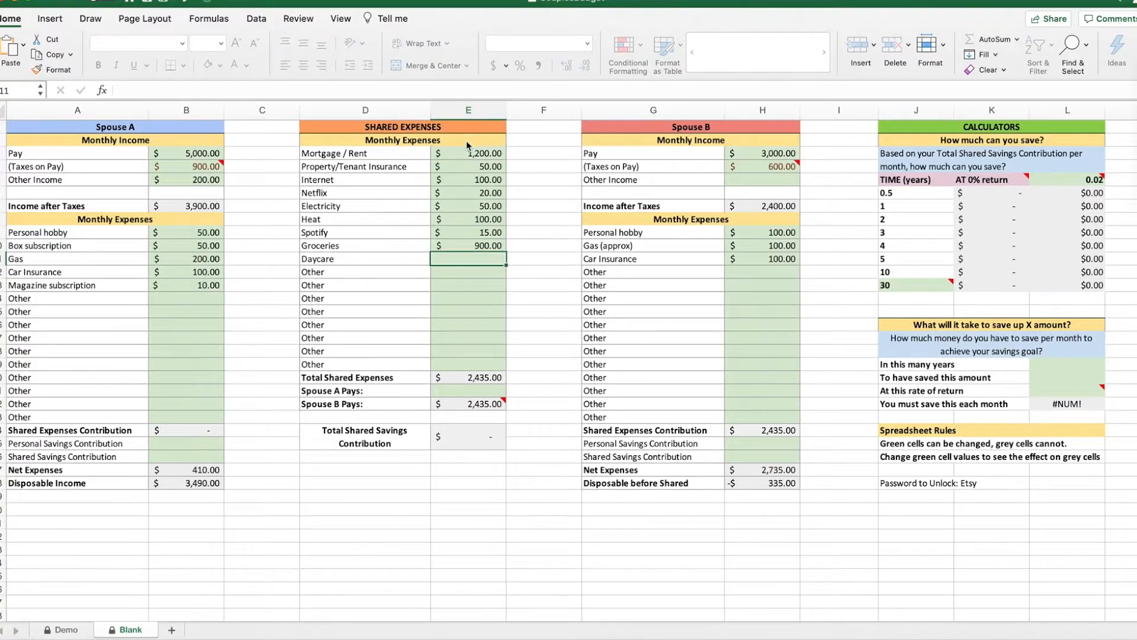
pyautogui.write('700')
pyautogui.press('Return')
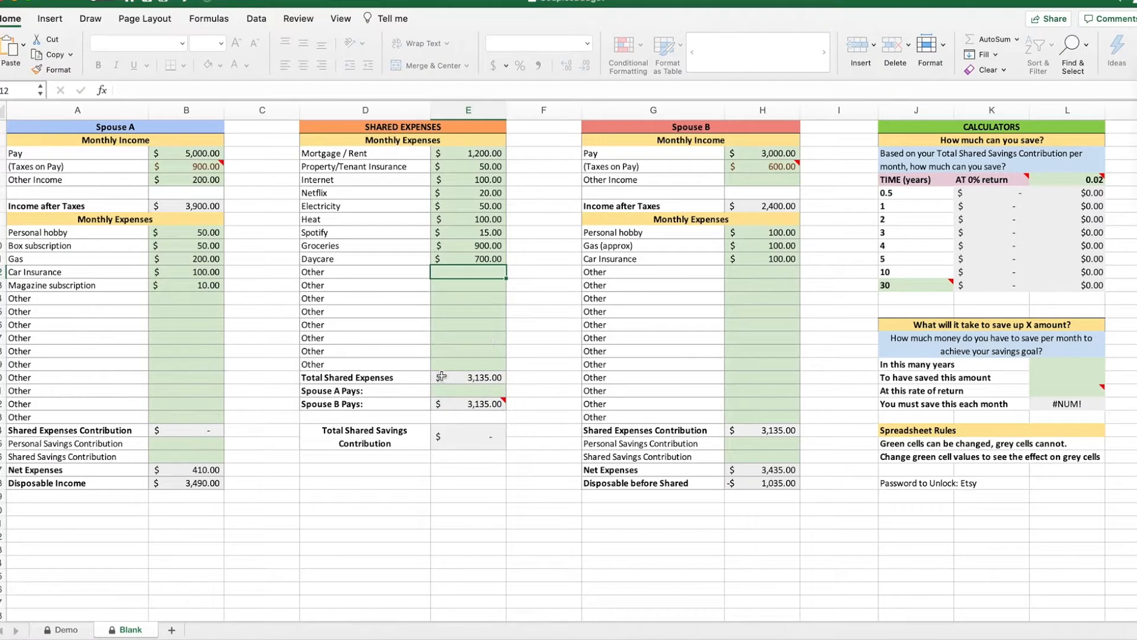
# Set the amount Spouse A pays toward the total shared expenses to 1500
pyautogui.click(471, 403)
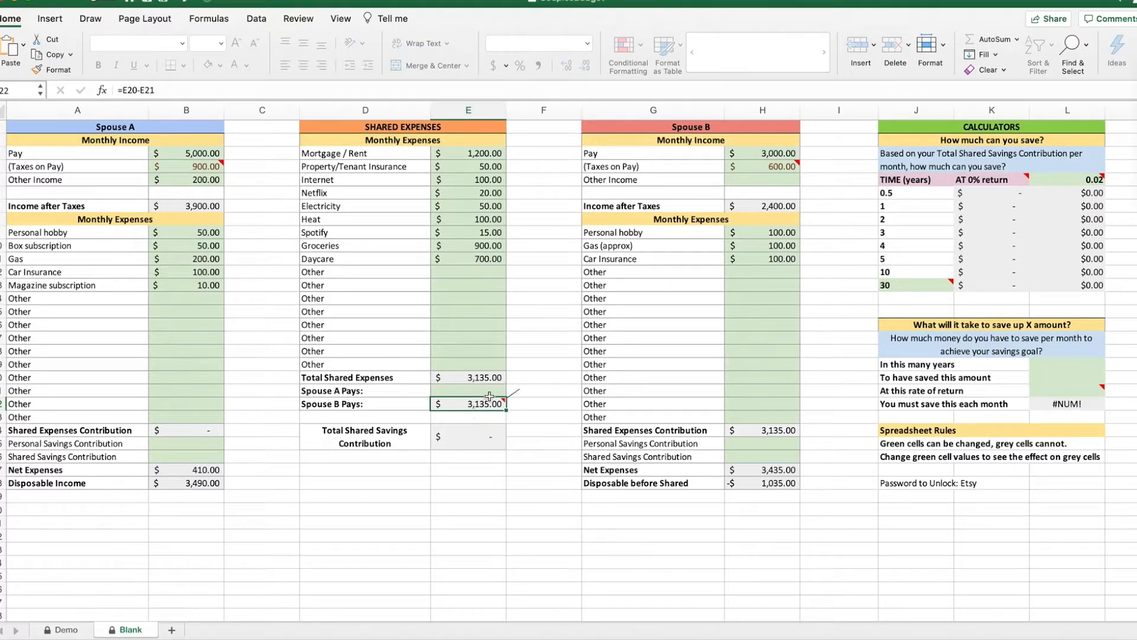
pyautogui.moveTo(473, 397)
pyautogui.click(477, 386)
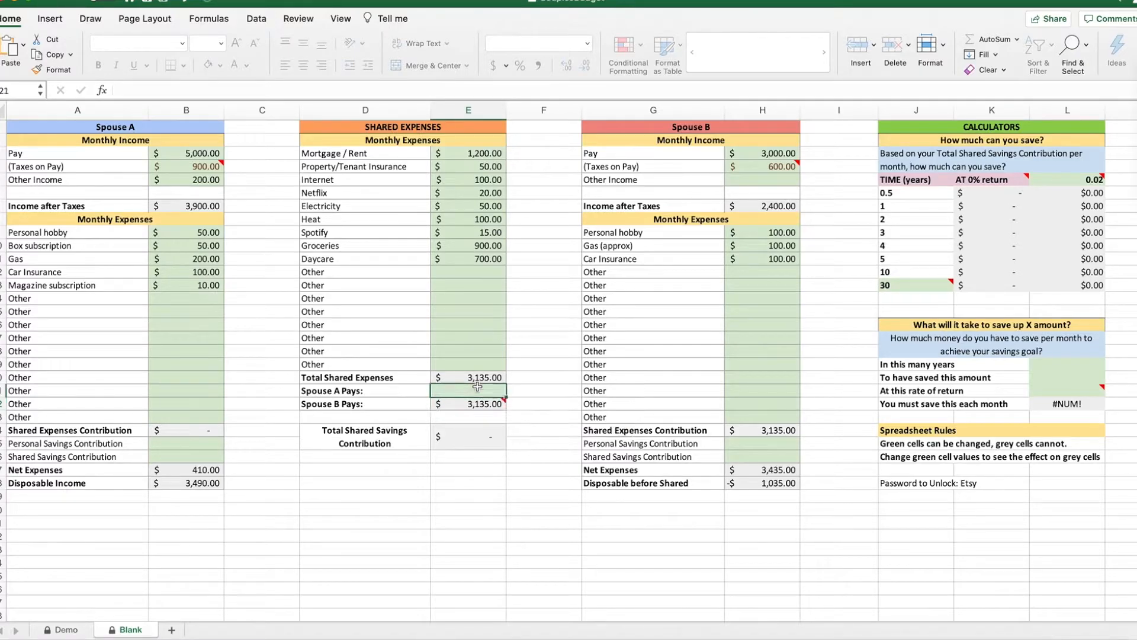
pyautogui.write('1500')
pyautogui.press('Return')
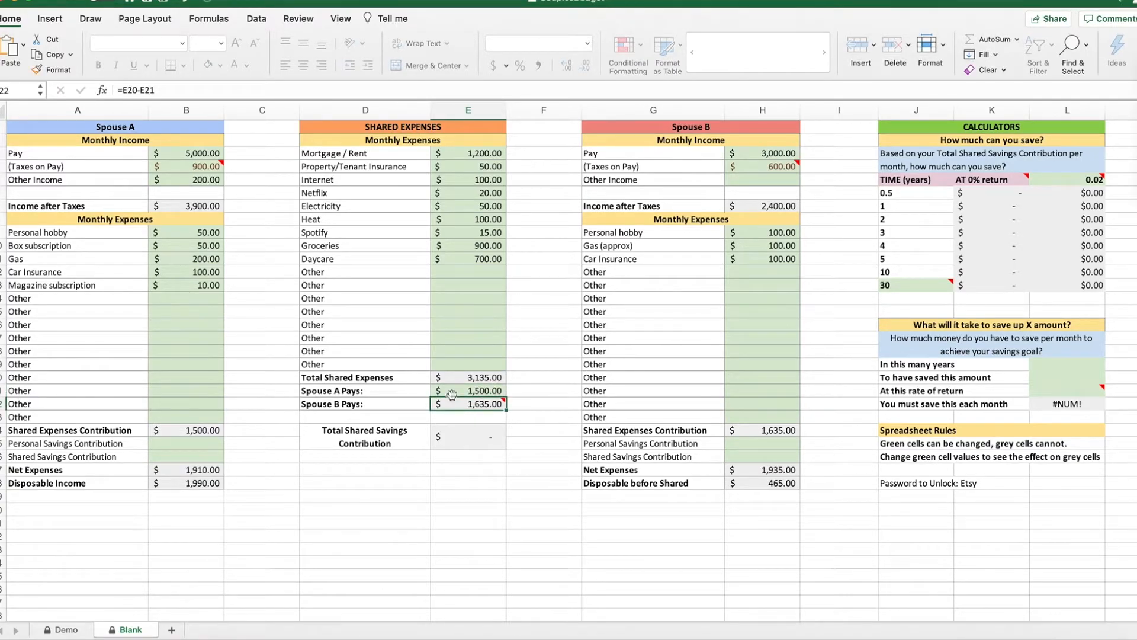
# Enter 500 for Spouse A's personal savings contribution and 500 for the shared savings contribution
pyautogui.click(193, 448)
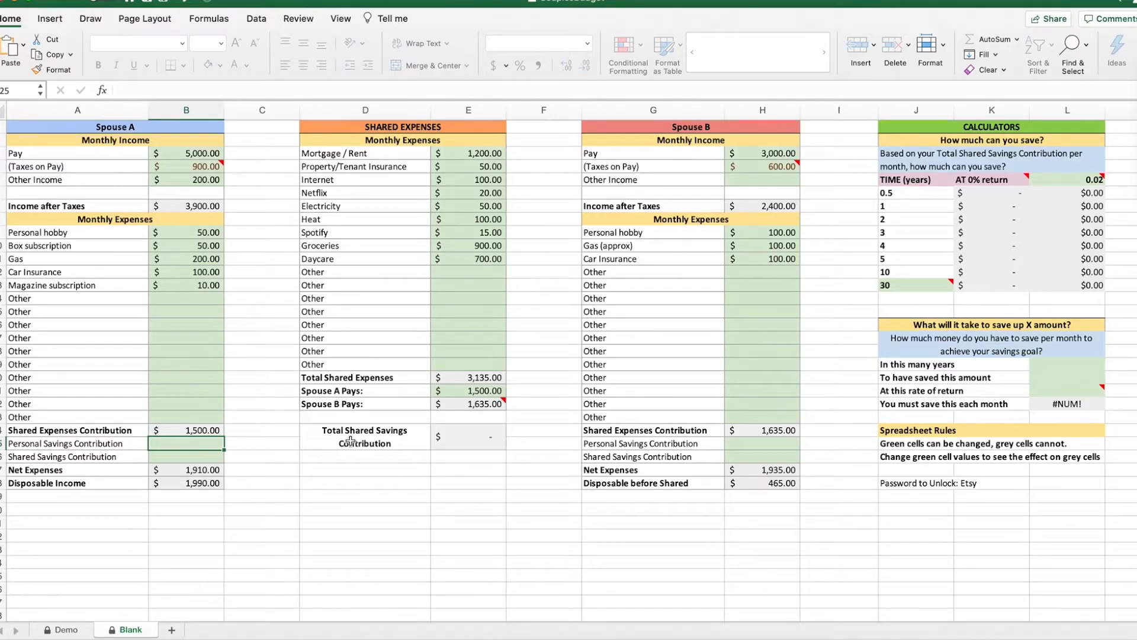
pyautogui.write('500')
pyautogui.press('Return')
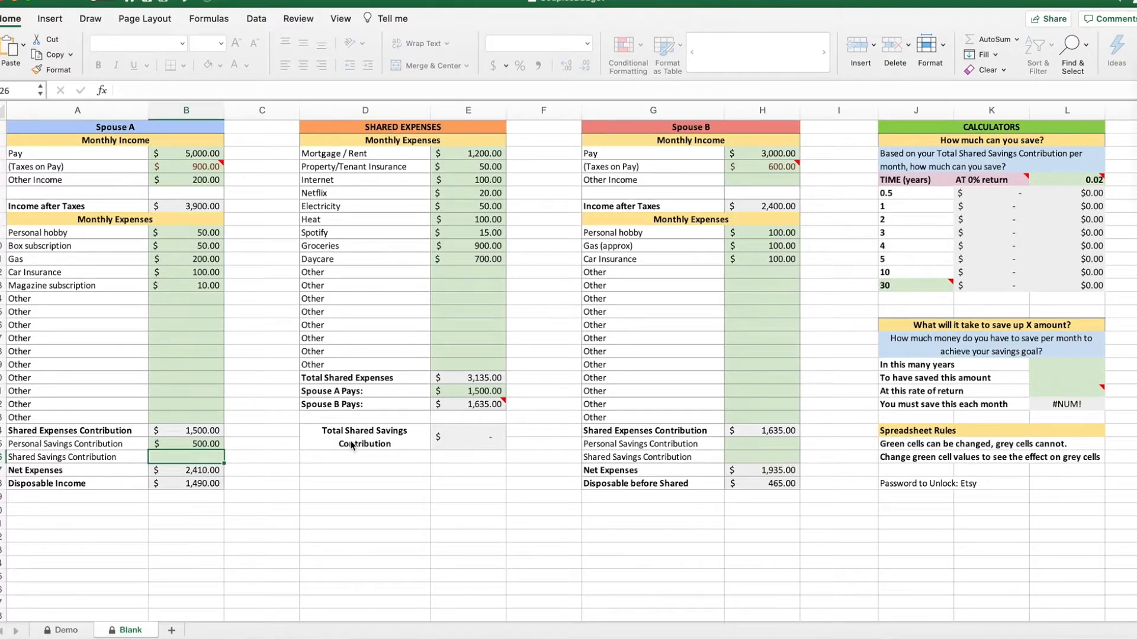
pyautogui.write('500')
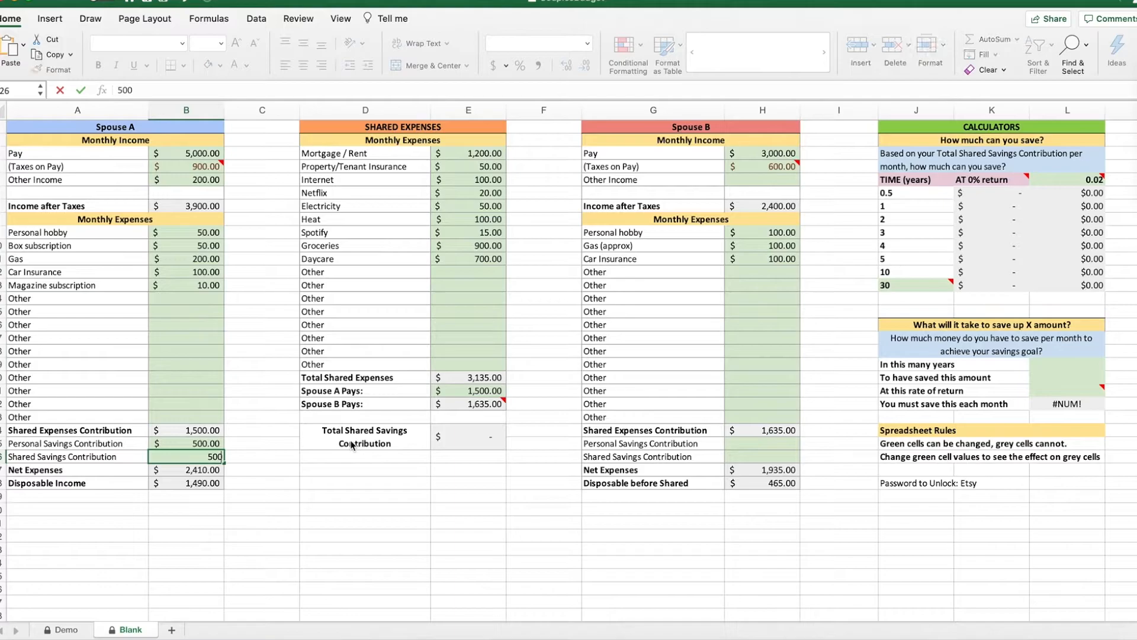
pyautogui.press('Return')
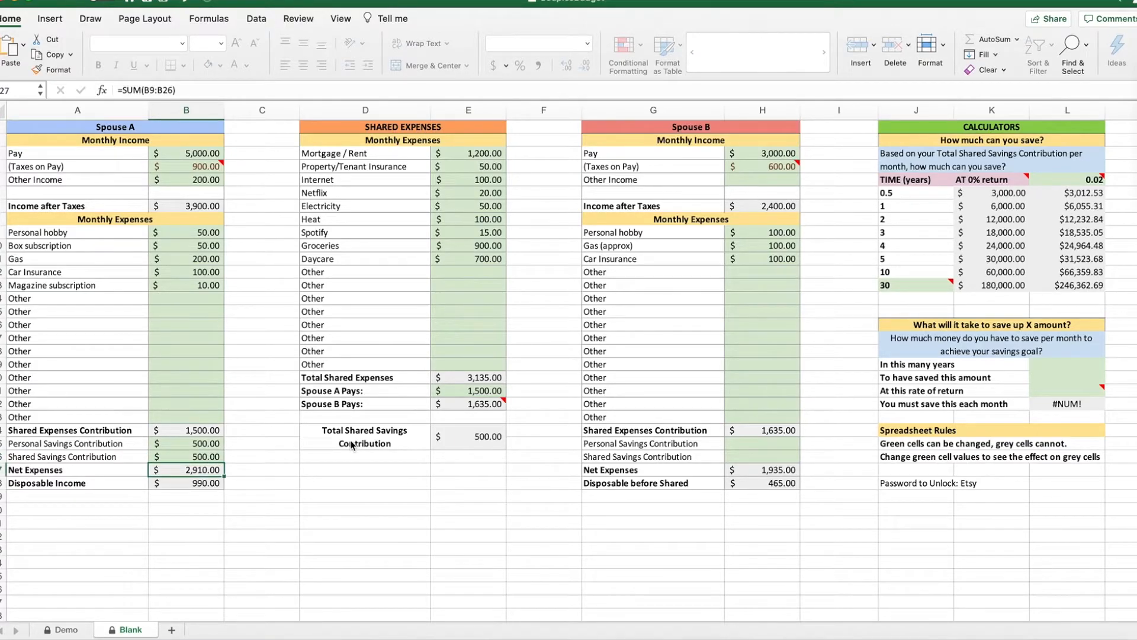
pyautogui.press('Down')
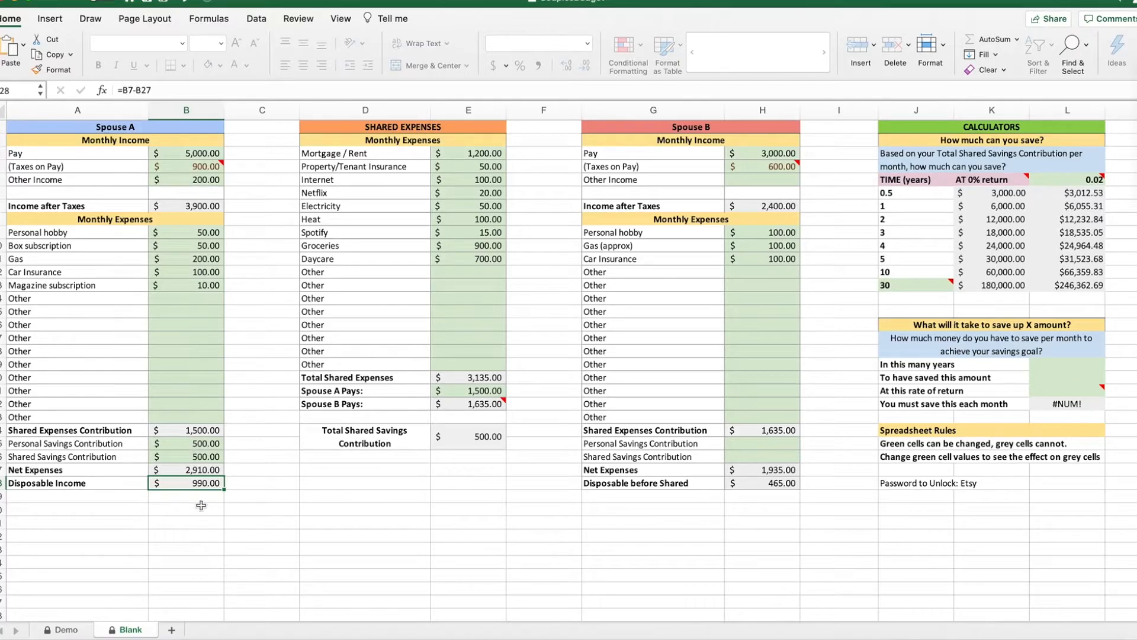
# Enter 300 for Spouse B's personal savings contribution and 300 for the shared savings contribution
pyautogui.click(768, 444)
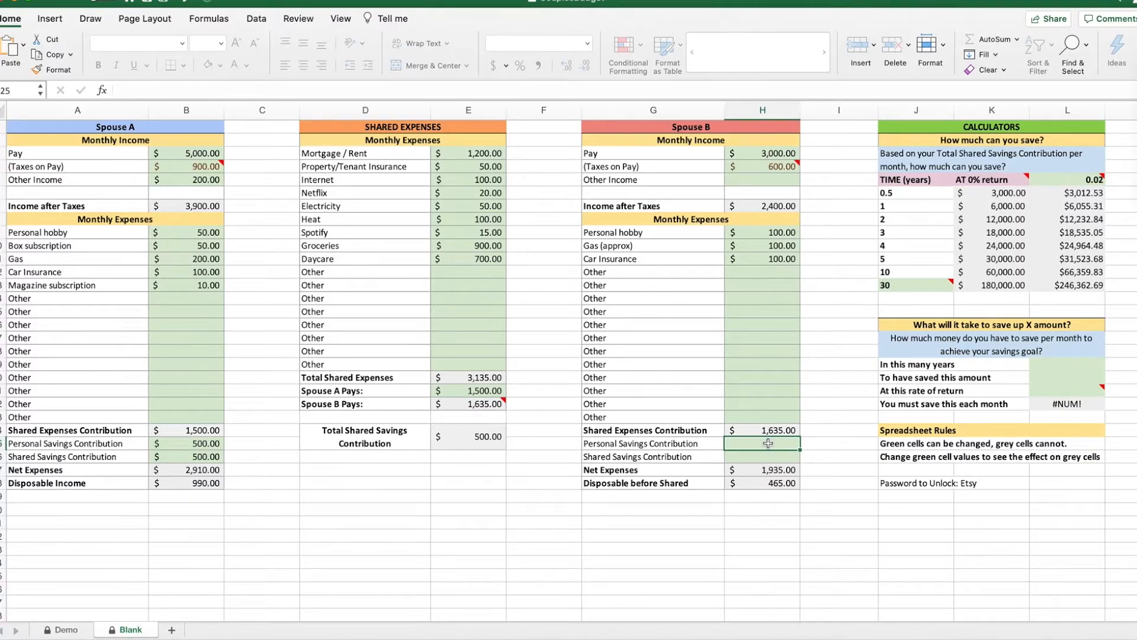
pyautogui.write('300')
pyautogui.press('Return')
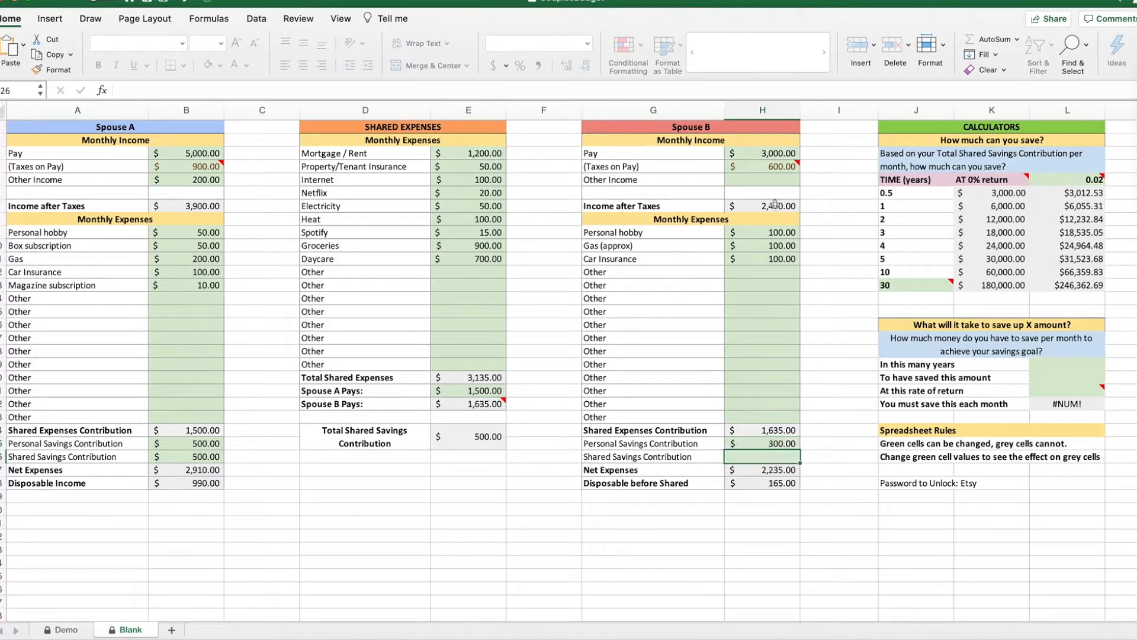
pyautogui.write('300')
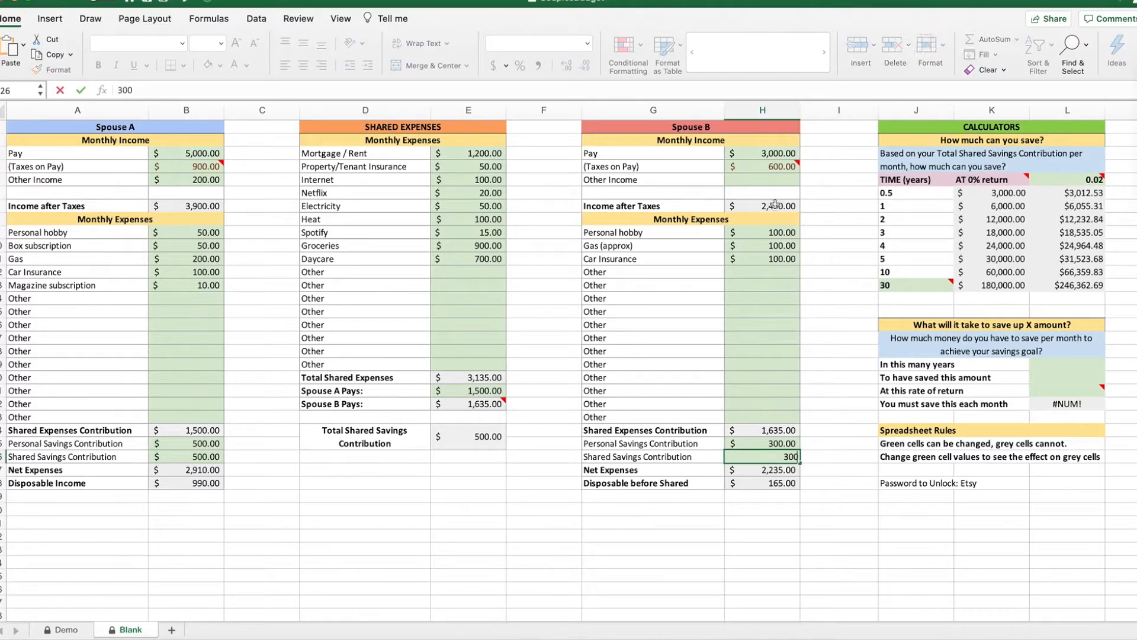
pyautogui.press('Return')
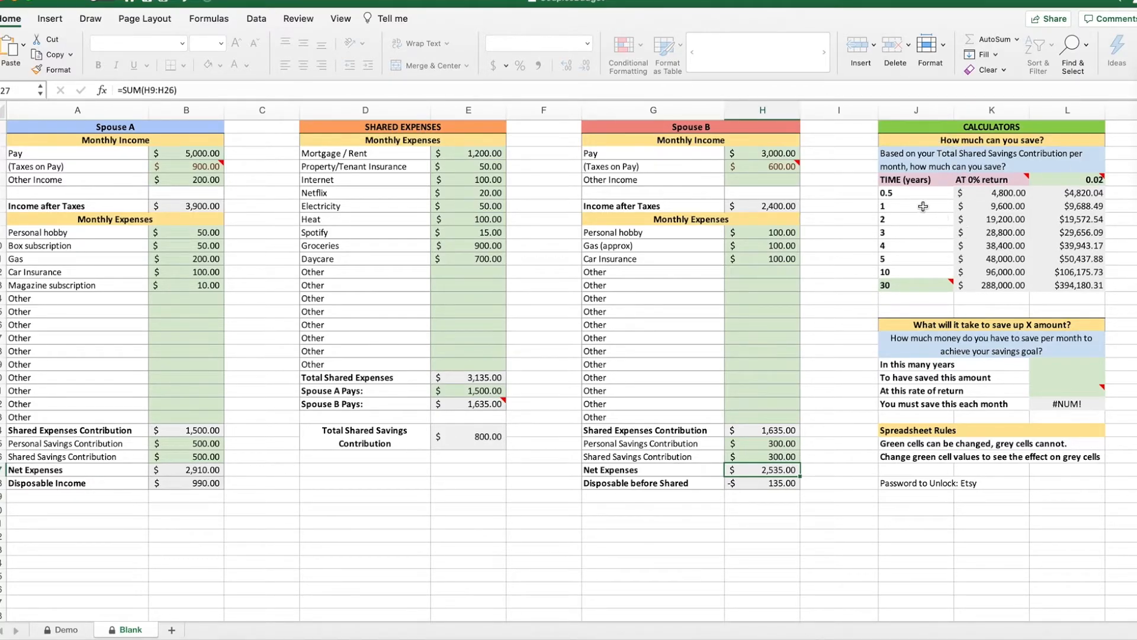
# Set the rate of return in the "How much can you save?" calculator to 0.05
pyautogui.moveTo(997, 178)
pyautogui.click(1092, 170)
pyautogui.click(1089, 177)
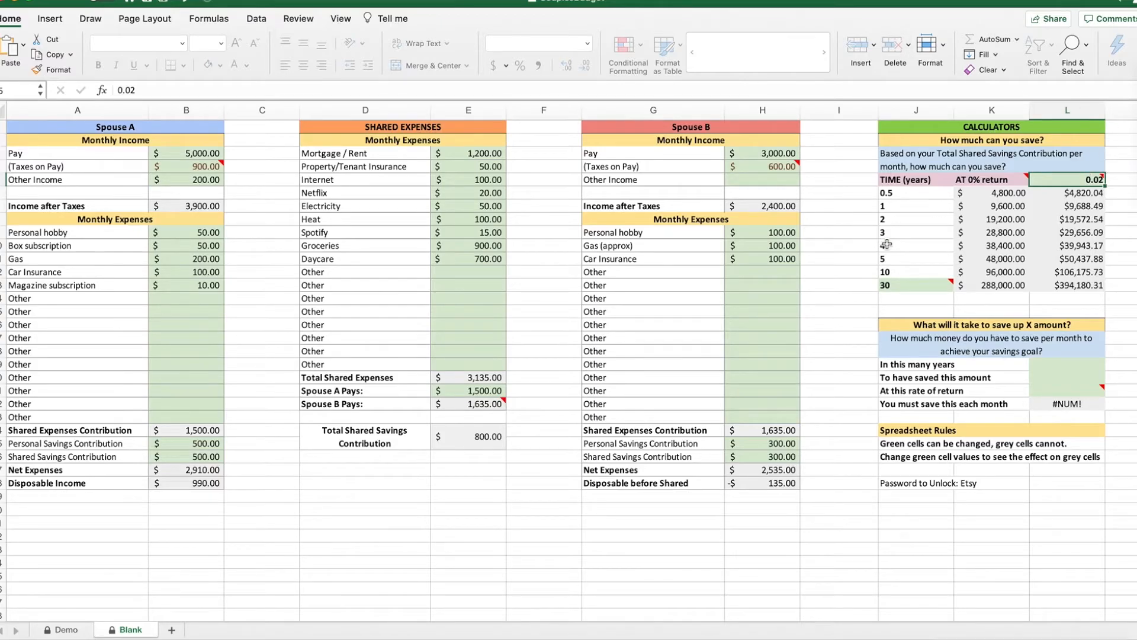
pyautogui.write('0.05')
pyautogui.press('Return')
pyautogui.press('Return')
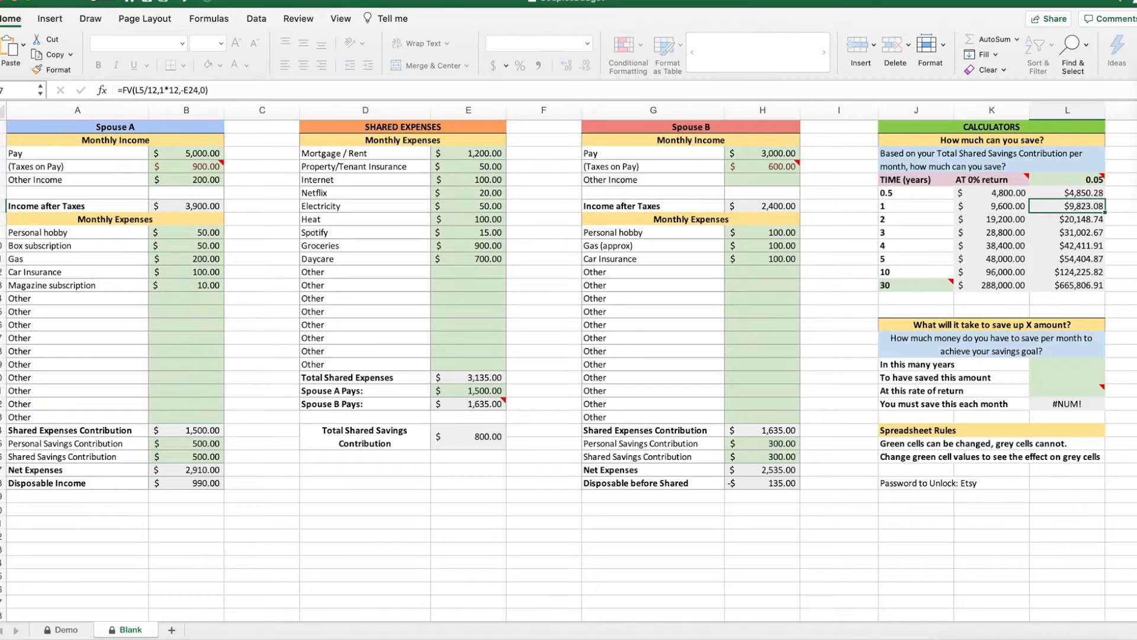
# Examine the projected savings with return for the different numbers of years in the savings calculator
pyautogui.press('Down')
pyautogui.press('Down')
pyautogui.press('Down')
pyautogui.press('Down')
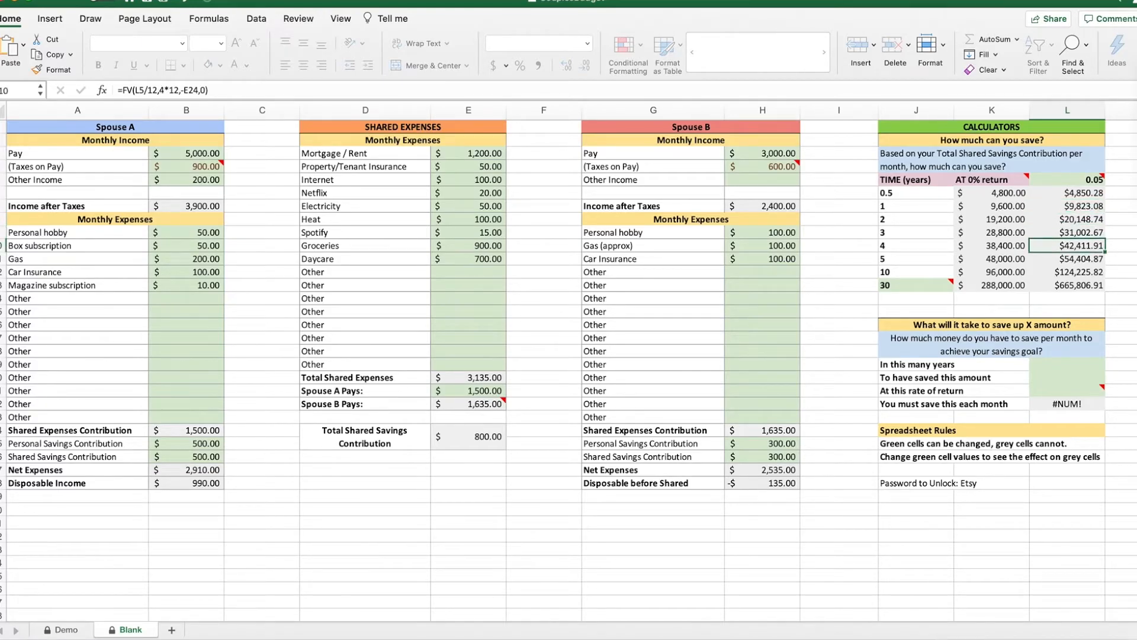
pyautogui.press('Up')
pyautogui.press('Up')
pyautogui.press('Down')
pyautogui.press('Down')
pyautogui.press('Up')
pyautogui.press('Up')
pyautogui.press('Up')
# Change the adjustable time period in the last row of the savings calculator to 20 years
pyautogui.click(920, 286)
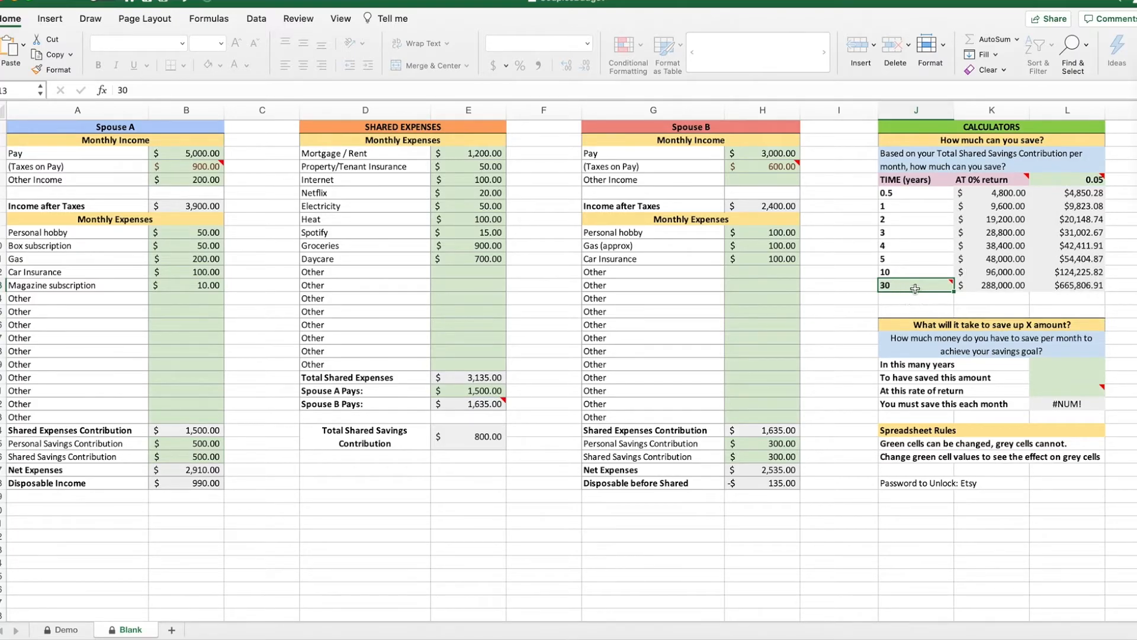
pyautogui.moveTo(918, 287)
pyautogui.write('20')
pyautogui.press('Return')
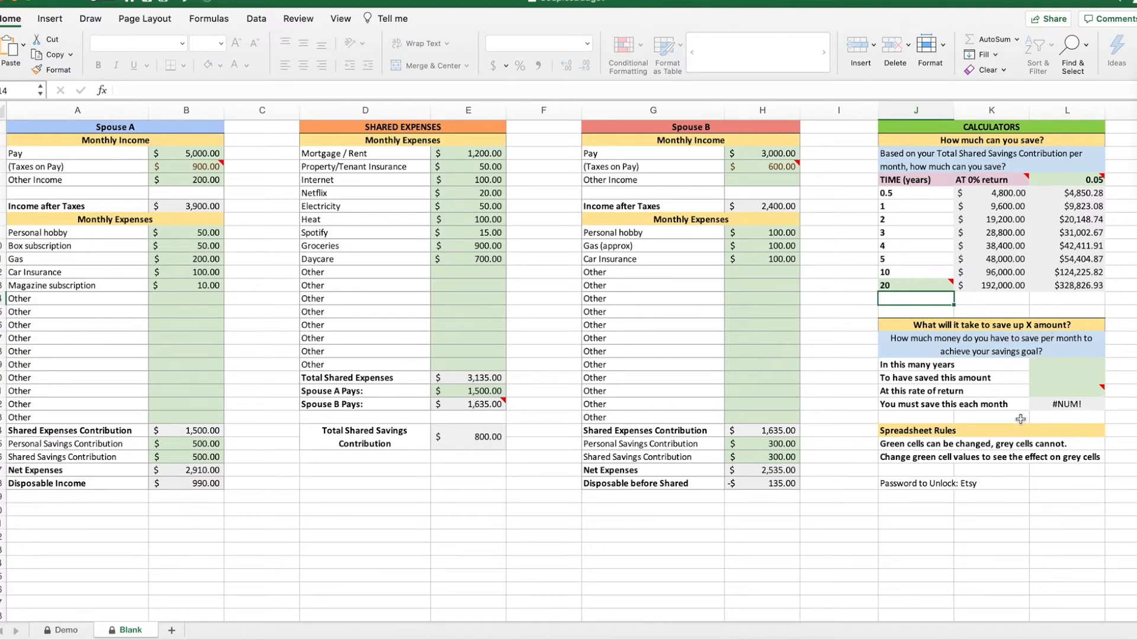
# Fill in the savings goal calculator with 10 years, a target amount of 1000000 and a 3% rate of return
pyautogui.click(1078, 366)
pyautogui.write('10')
pyautogui.press('Return')
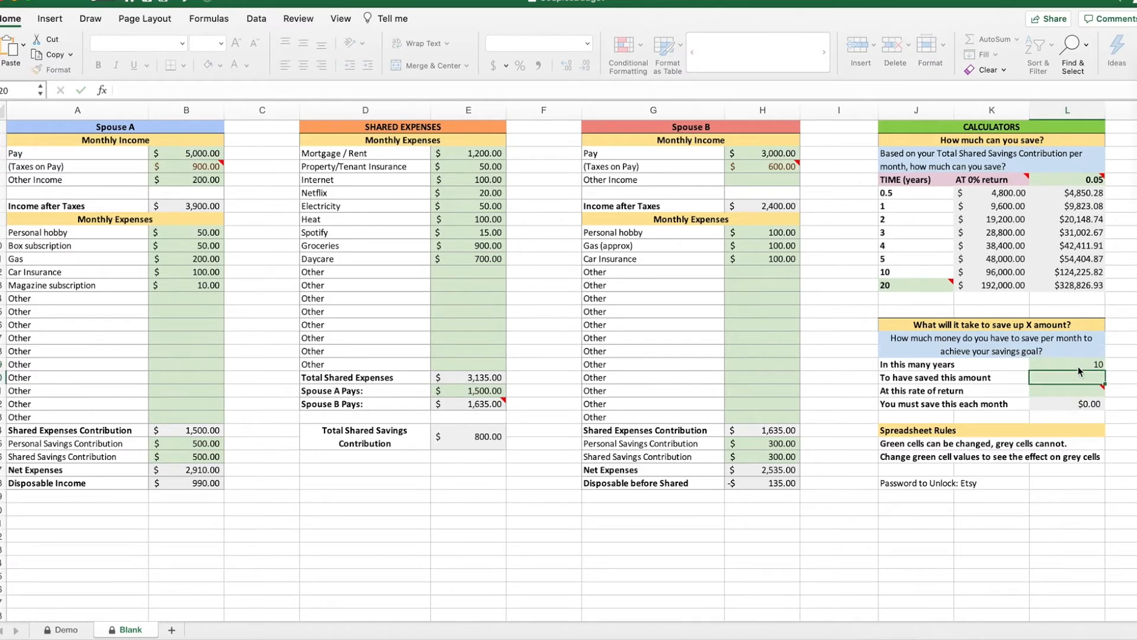
pyautogui.write('1000000')
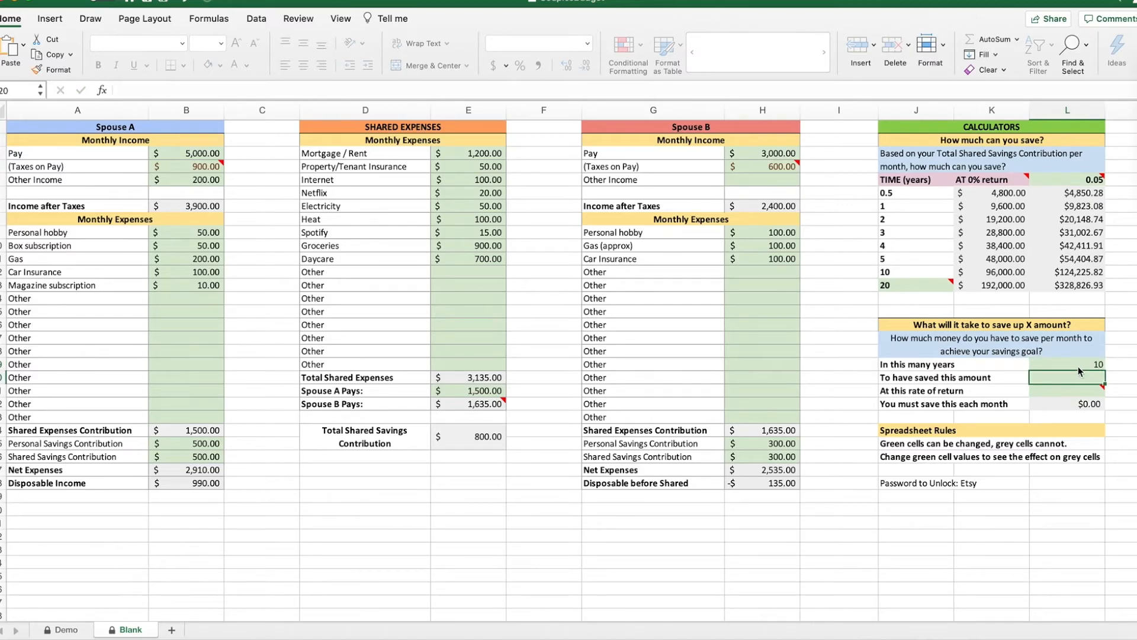
pyautogui.press('Return')
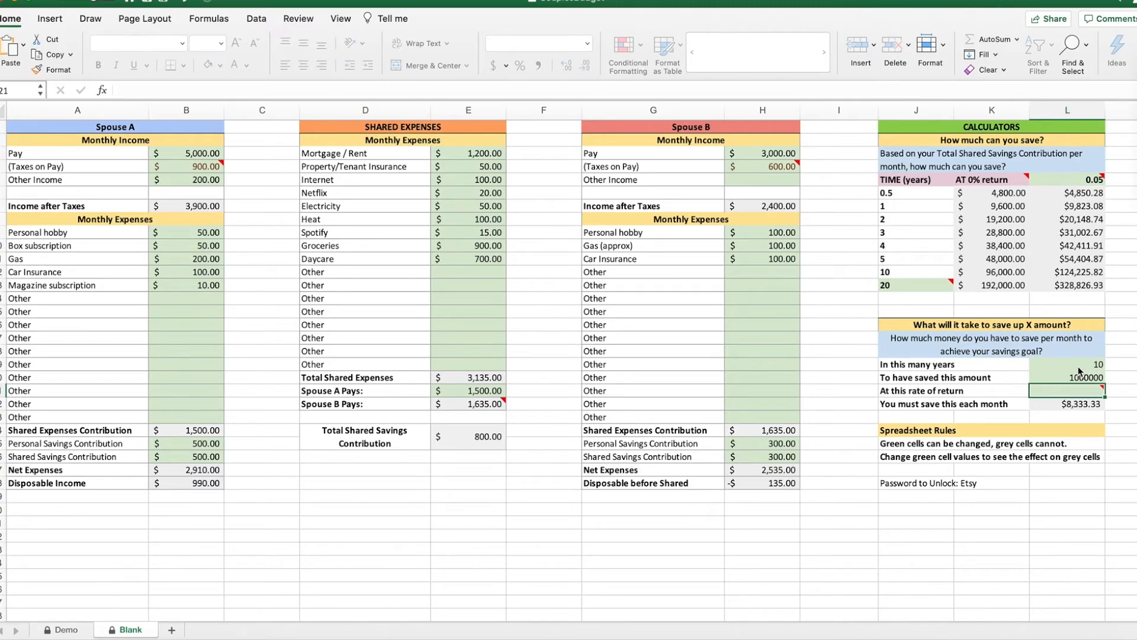
pyautogui.write('3')
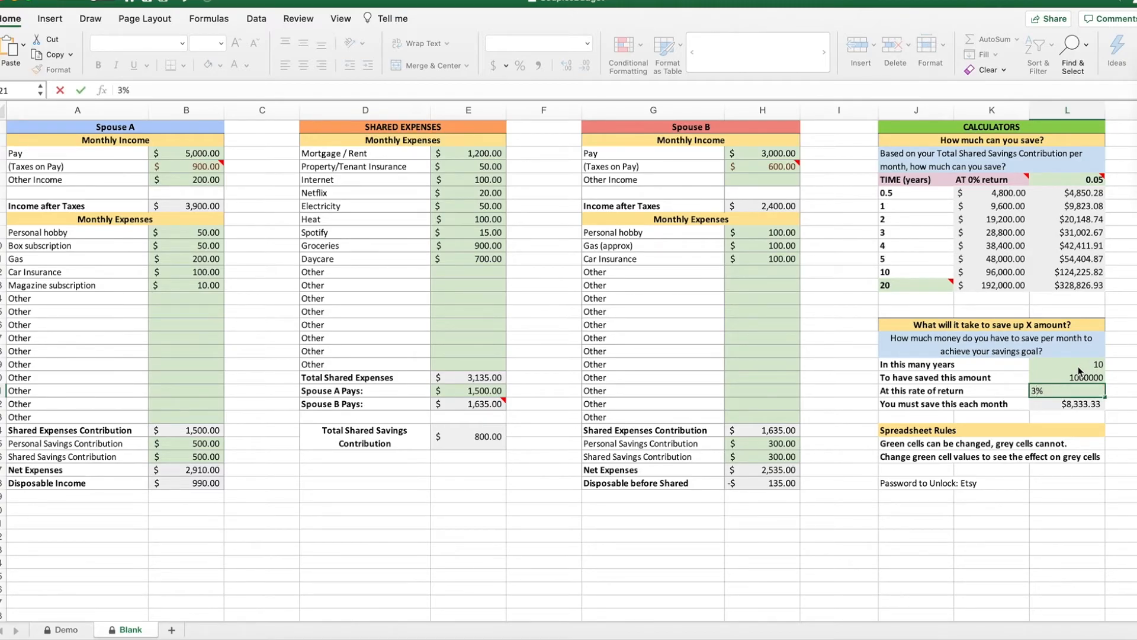
pyautogui.press('Return')
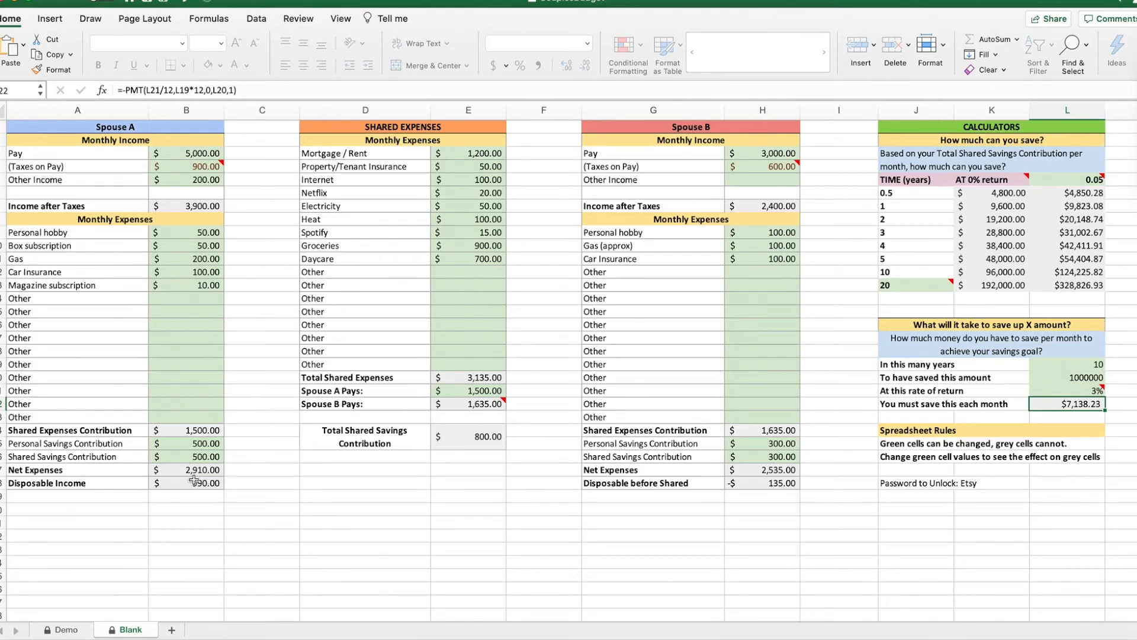
# Raise Spouse A's shared savings contribution to 1000
pyautogui.click(201, 459)
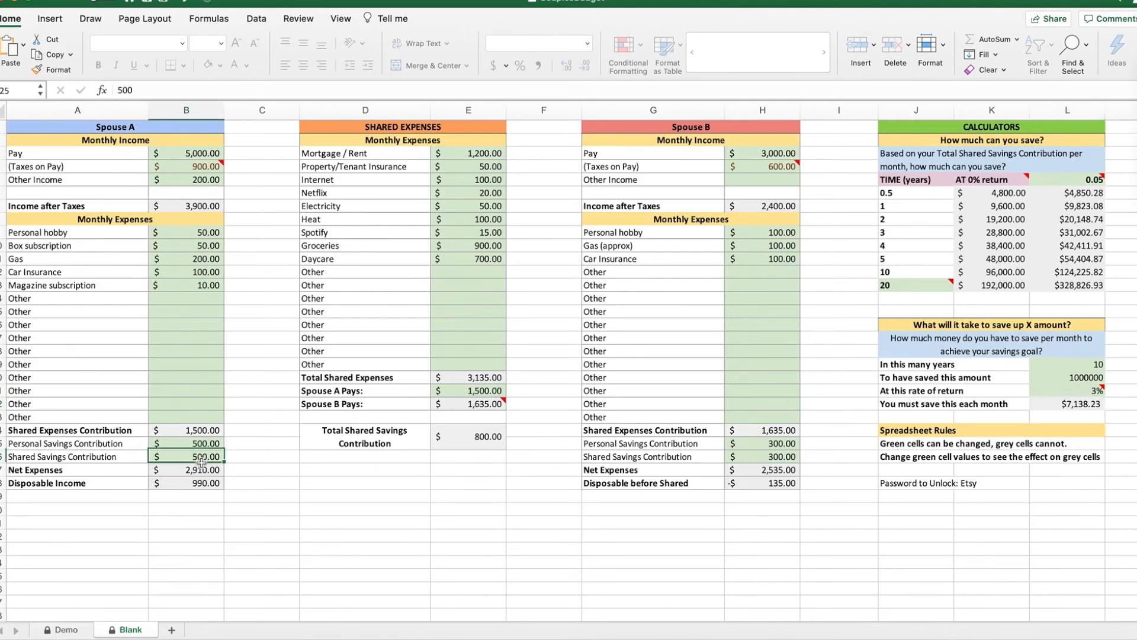
pyautogui.write('1000')
pyautogui.press('Return')
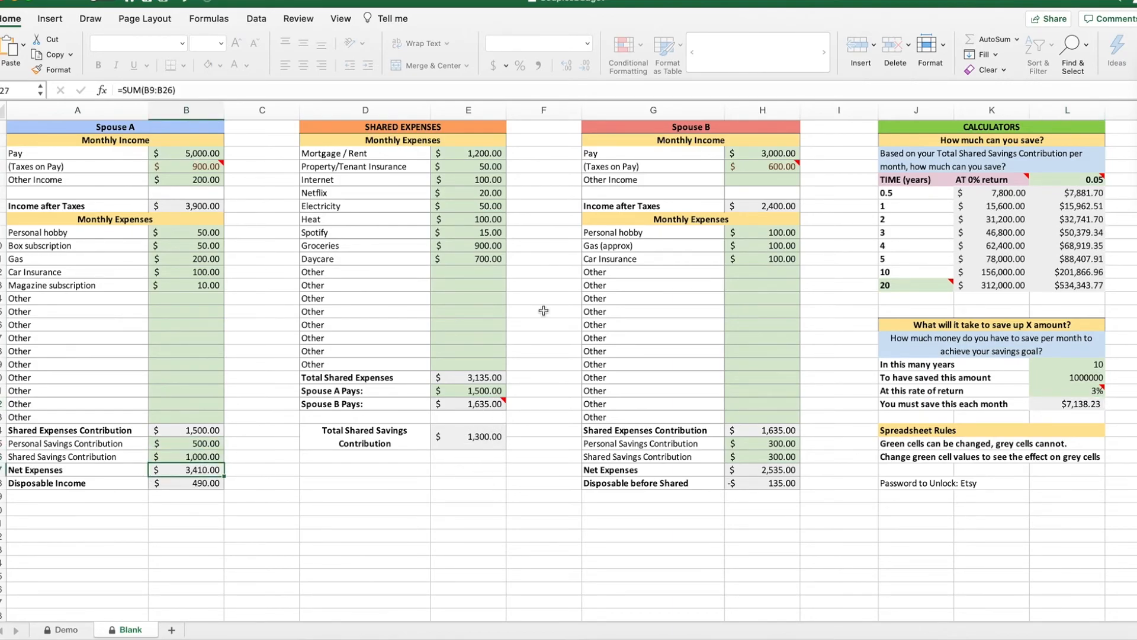